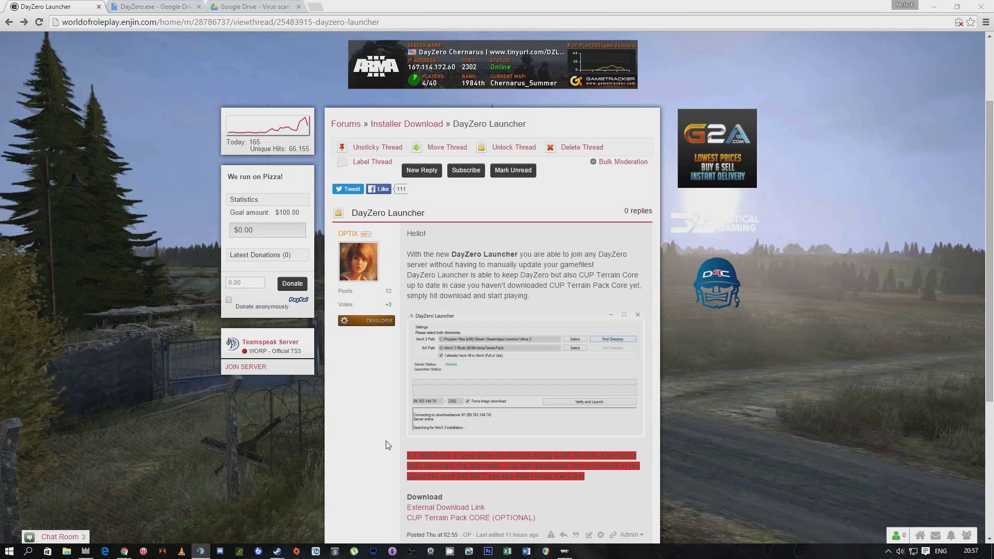
# Step: Examine the DayZero Launcher thread's instructions and download links, along with the Google Drive pages for DayZero.exe and the CUP Terrains Core archive
pyautogui.click(497, 225)
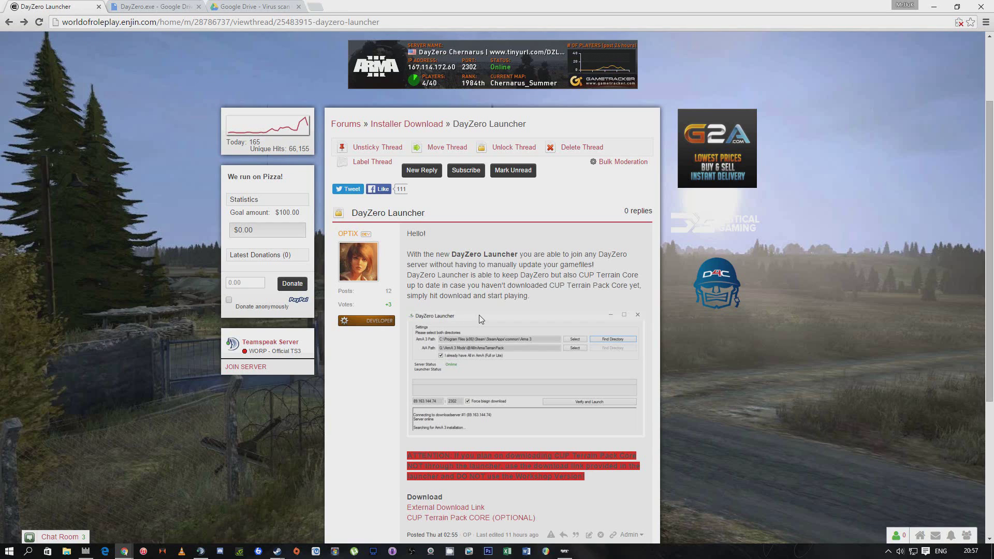
pyautogui.scroll(-2, 479, 315)
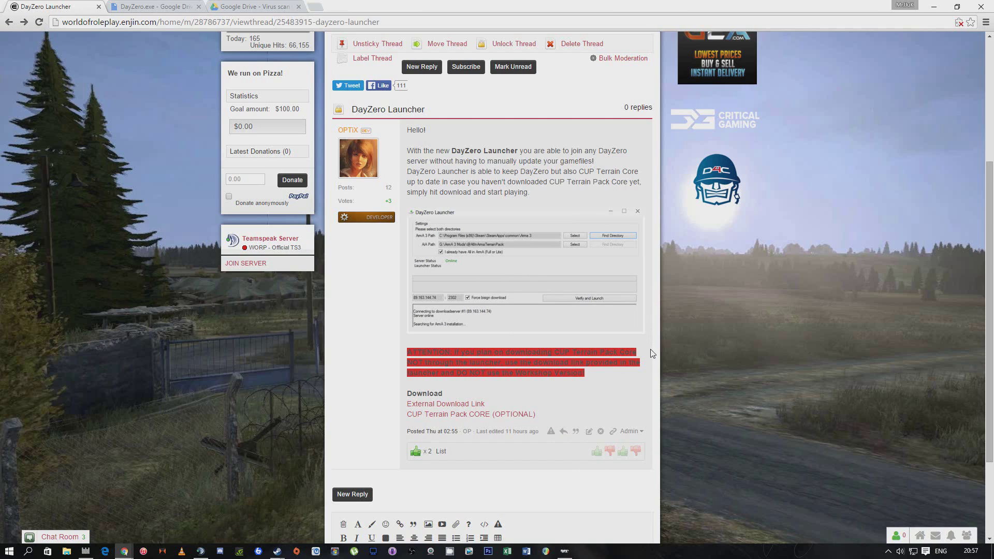
pyautogui.scroll(-1, 619, 337)
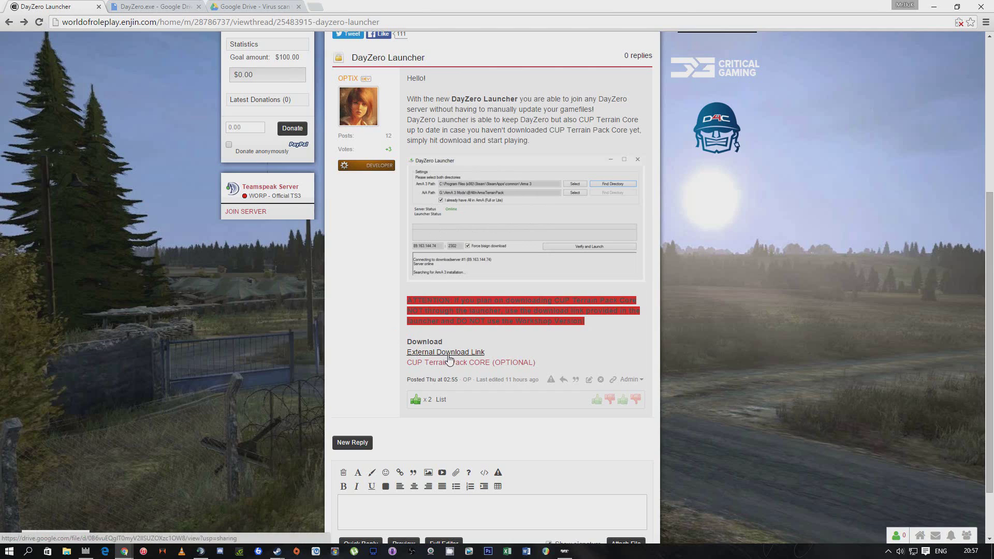
pyautogui.click(145, 5)
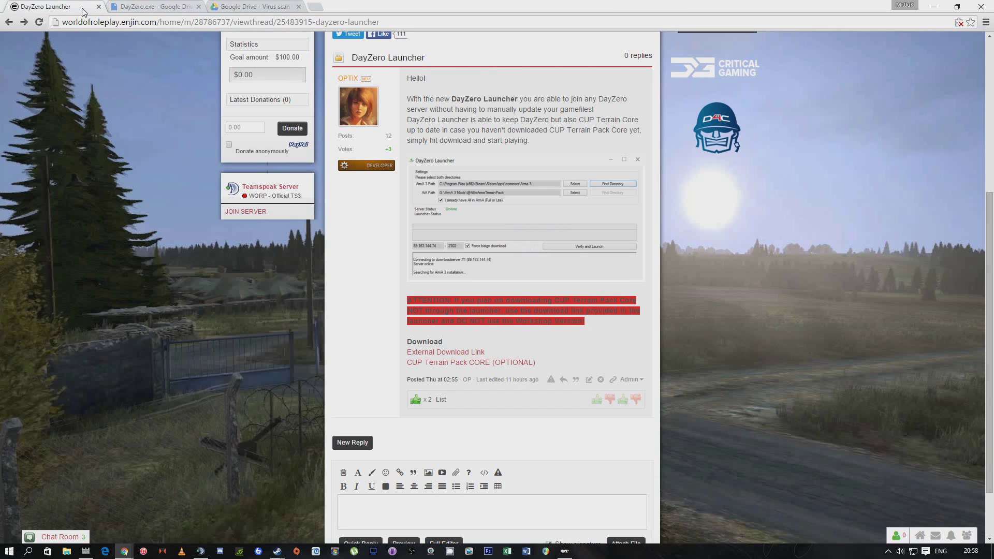
pyautogui.click(86, 7)
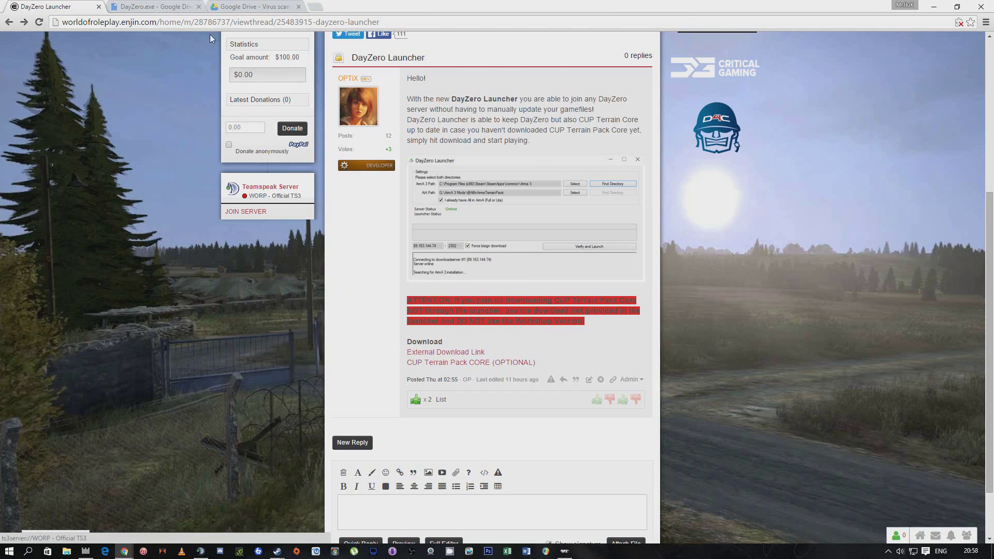
pyautogui.click(251, 6)
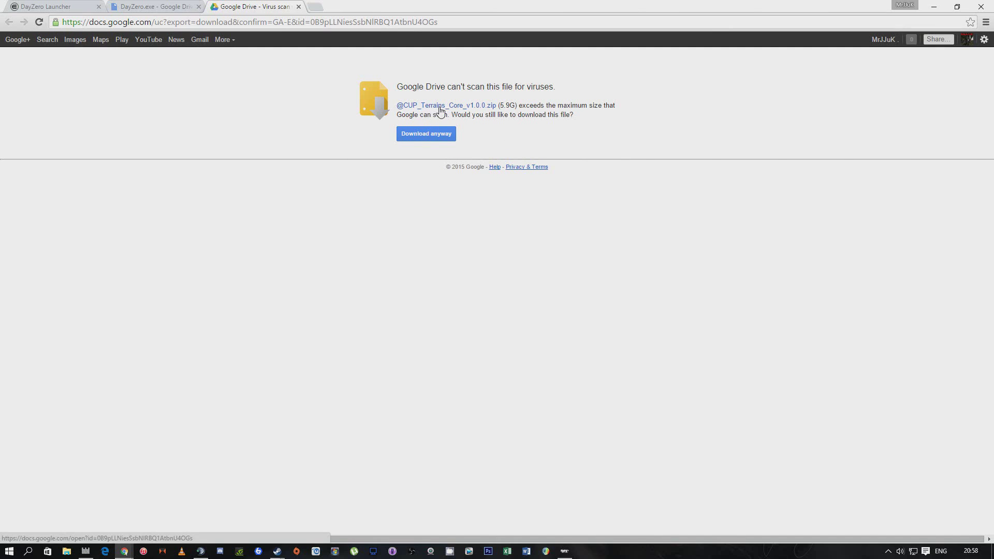
pyautogui.click(173, 4)
pyautogui.hotkey('ctrl', 'shift', 'Tab')
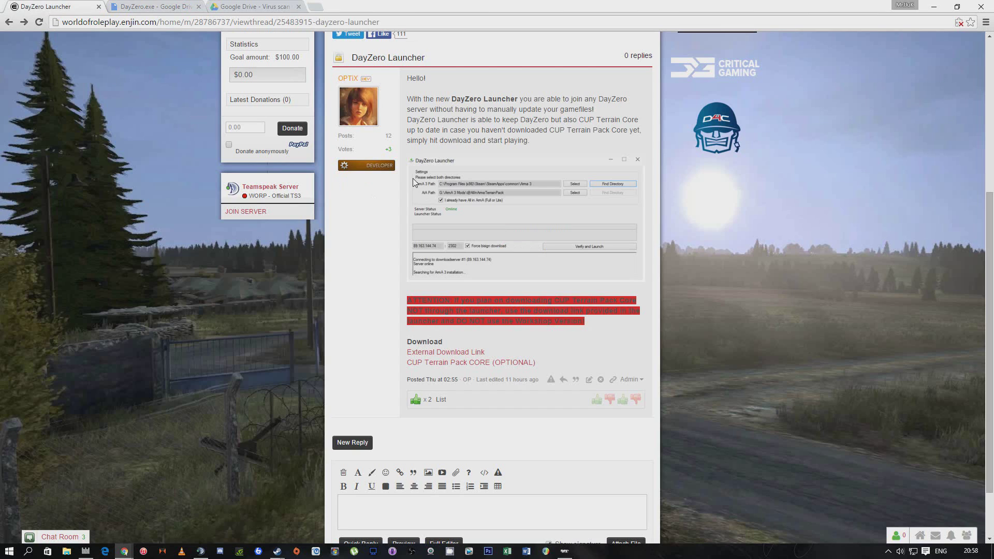
# Step: Switch to the DayZero Launcher and reposition its window over the forum page
pyautogui.click(569, 553)
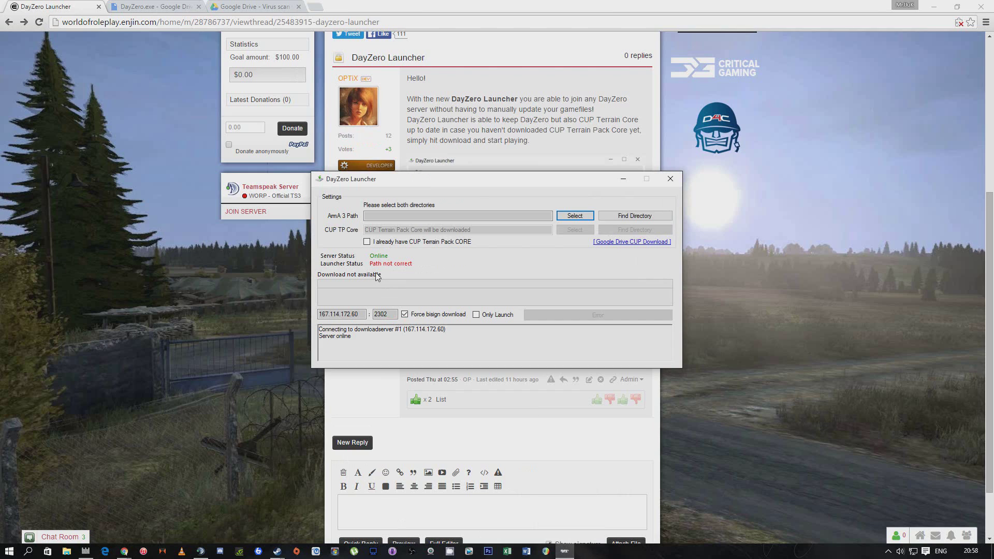
pyautogui.moveTo(367, 178); pyautogui.dragTo(316, 165)
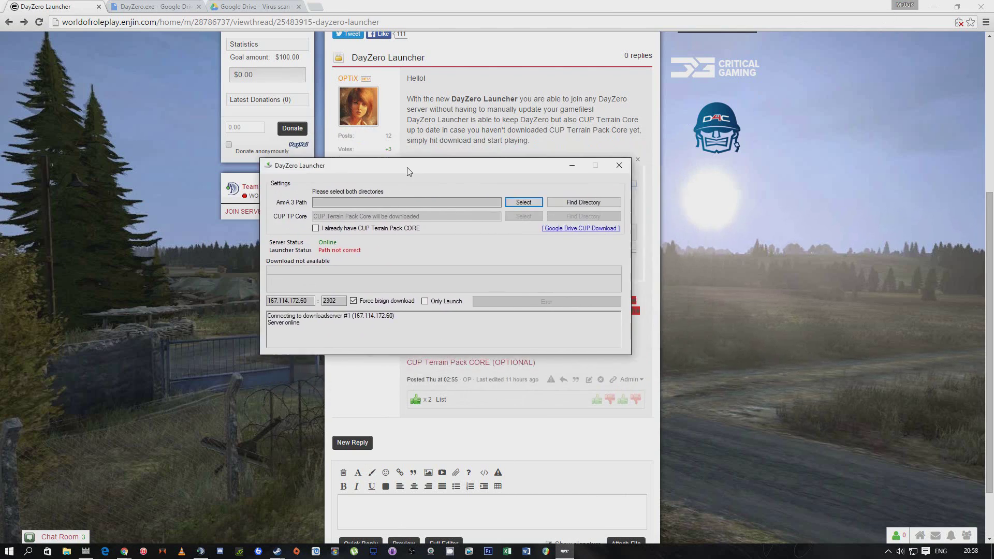
pyautogui.moveTo(407, 171); pyautogui.dragTo(425, 176)
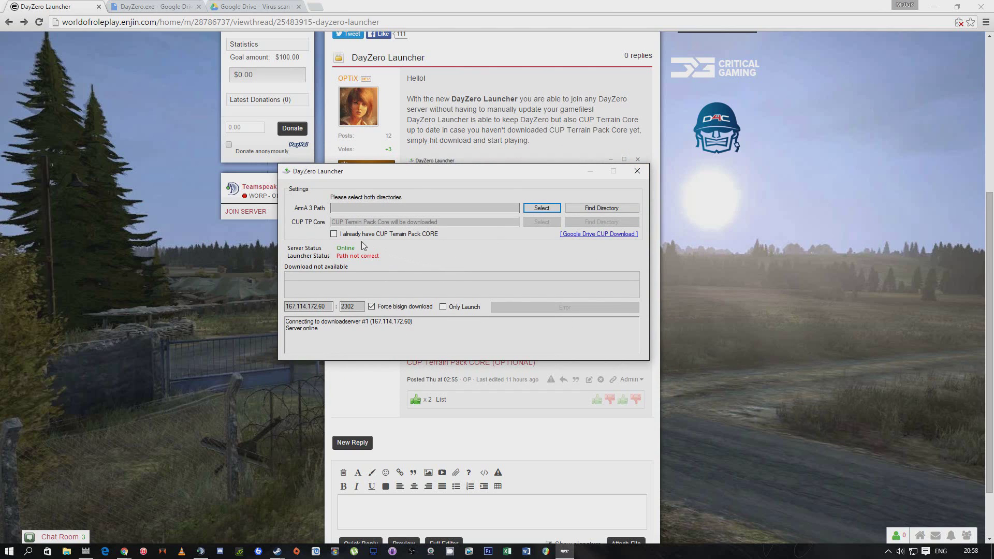
# Step: Set the launcher's ArmA 3 Path to the folder D:\Steam\SteamApps\common\Arma 3
pyautogui.click(547, 207)
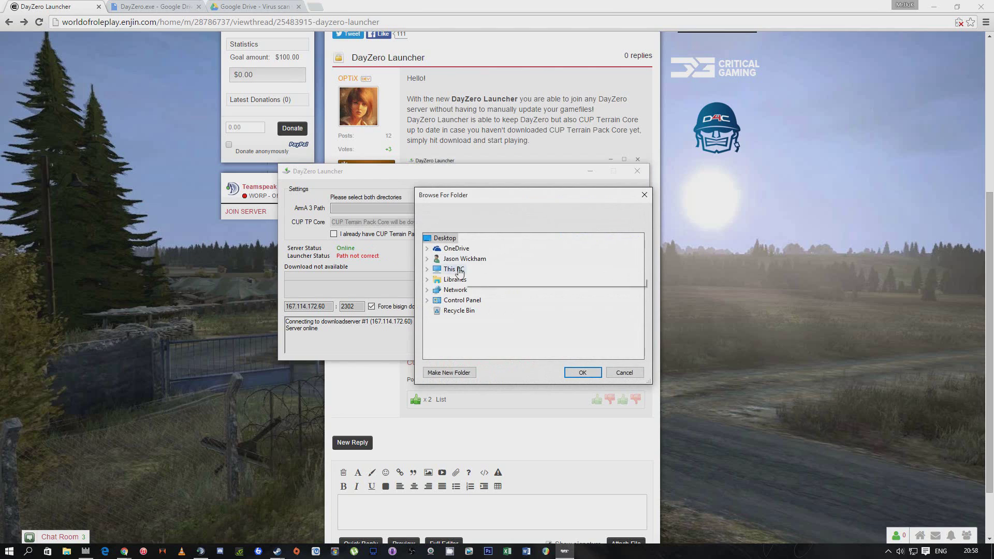
pyautogui.doubleClick(436, 270)
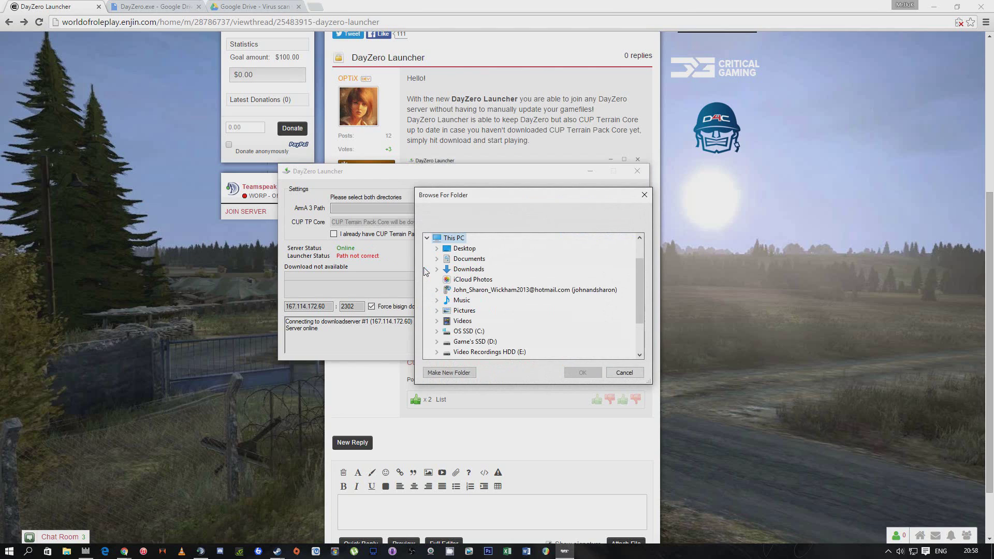
pyautogui.doubleClick(444, 341)
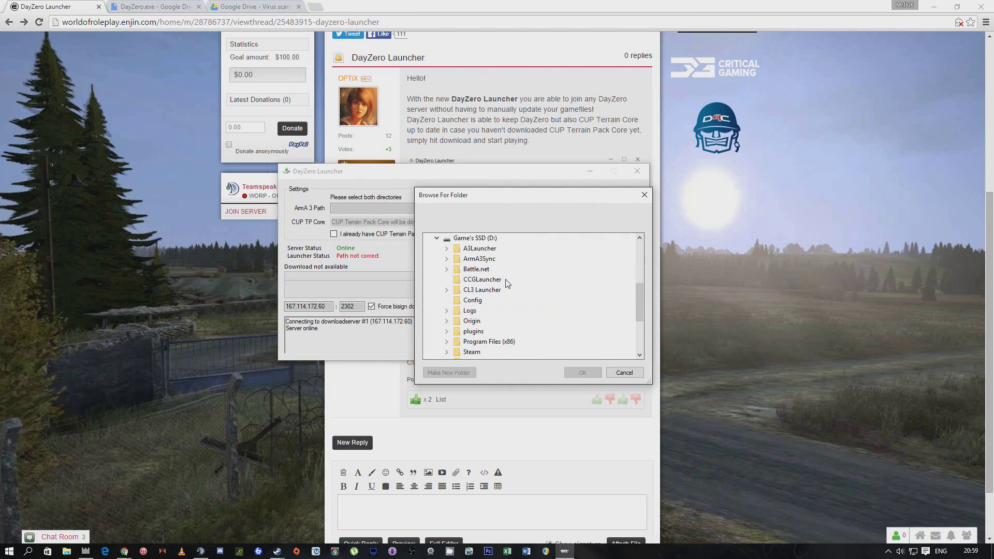
pyautogui.doubleClick(498, 291)
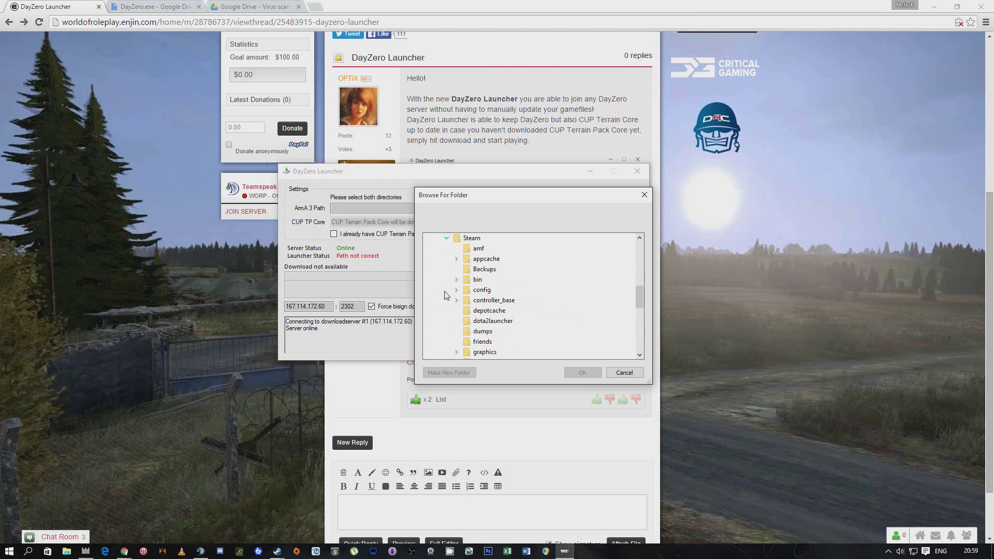
pyautogui.scroll(-7, 497, 300)
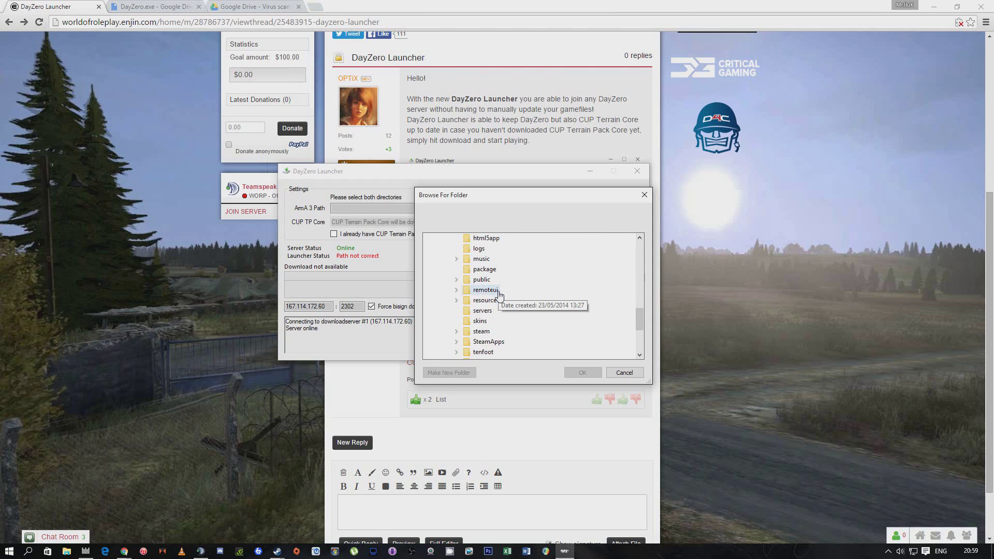
pyautogui.doubleClick(488, 248)
pyautogui.doubleClick(494, 258)
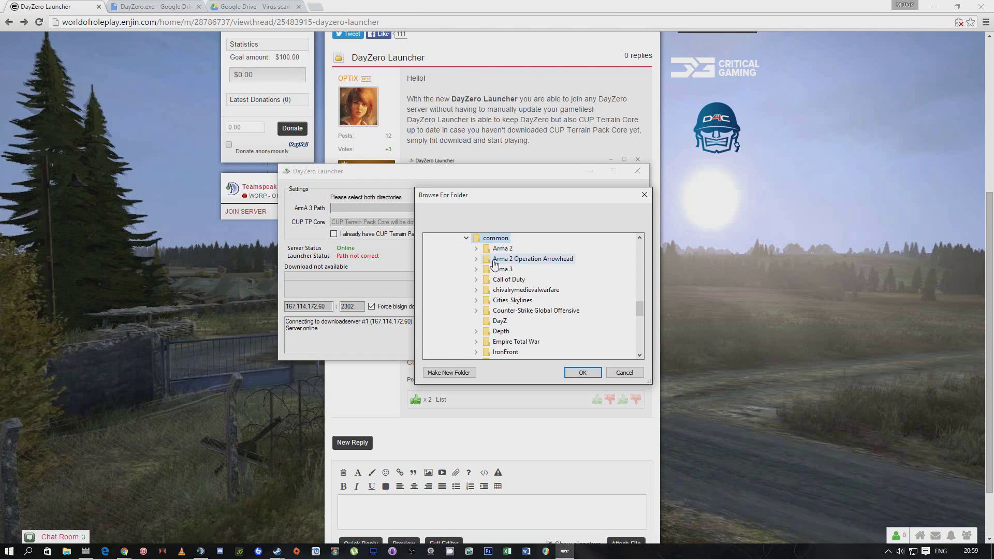
pyautogui.doubleClick(499, 269)
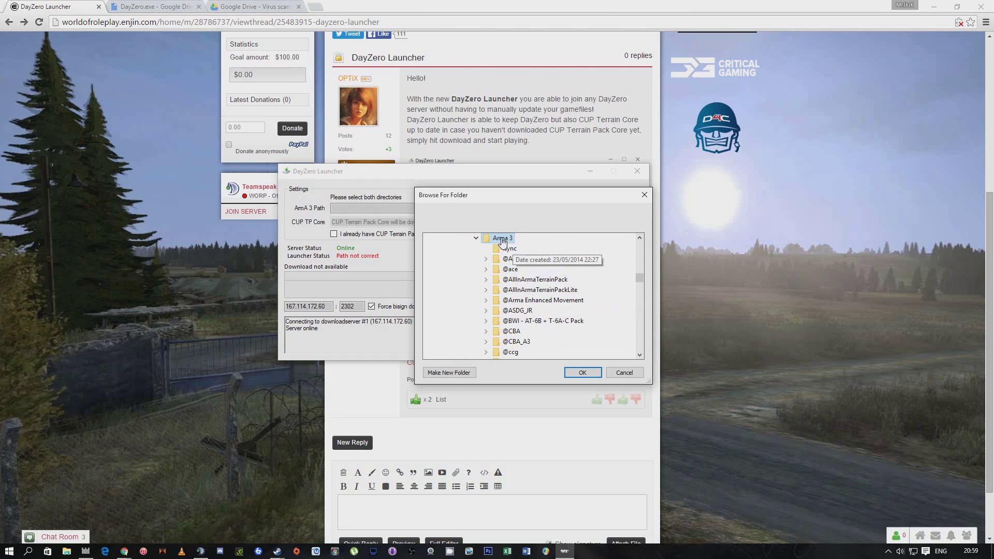
pyautogui.scroll(1, 494, 274)
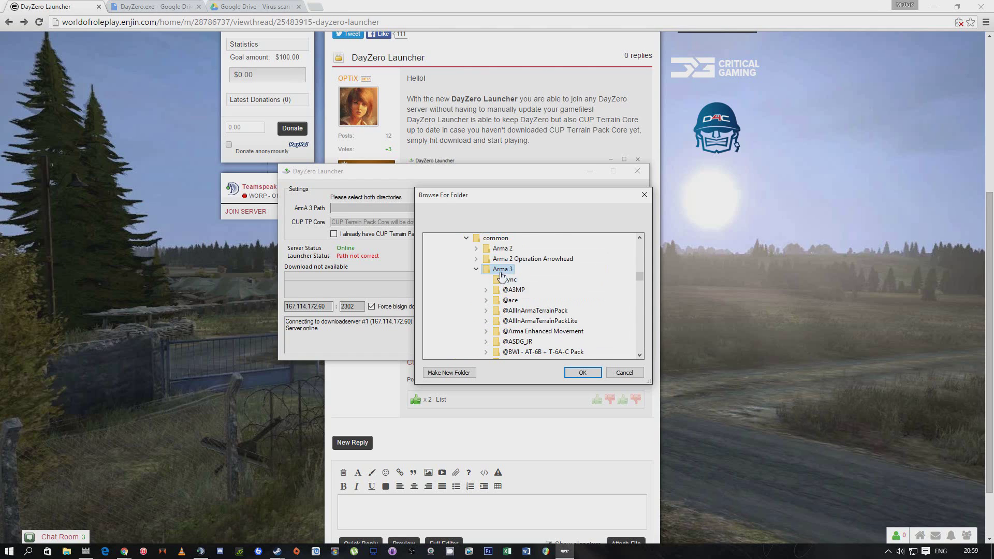
pyautogui.click(579, 373)
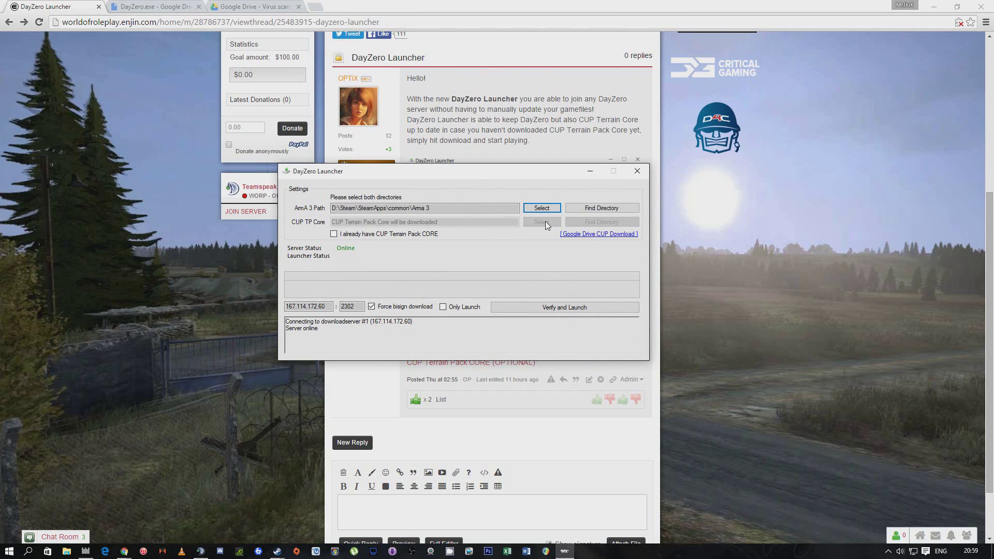
pyautogui.click(334, 235)
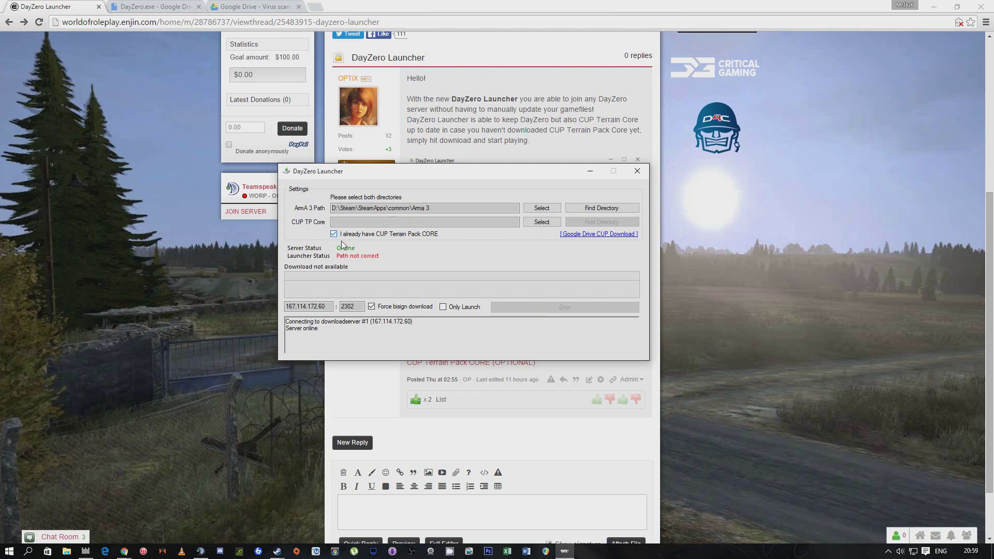
pyautogui.click(533, 222)
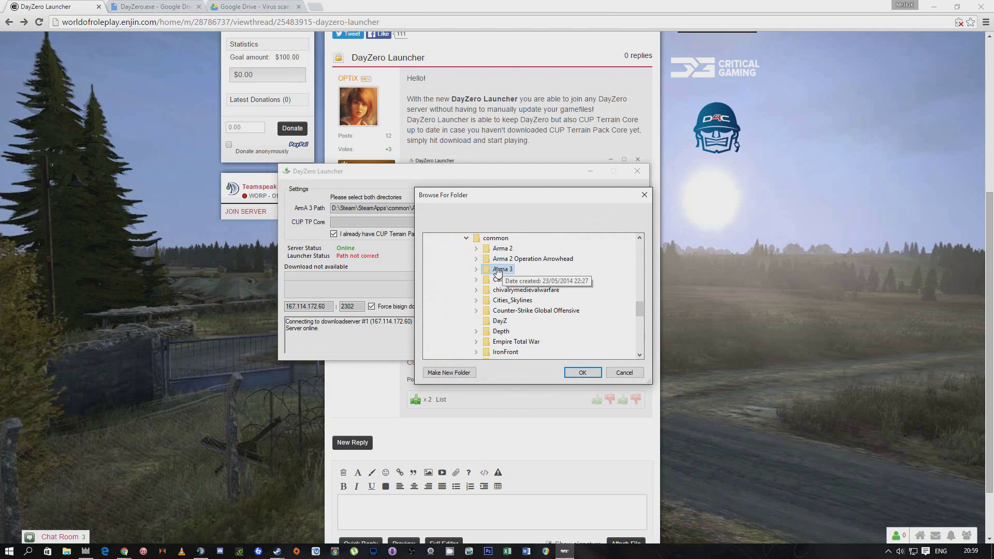
pyautogui.scroll(-2, 574, 290)
pyautogui.scroll(-1, 572, 311)
pyautogui.click(543, 342)
pyautogui.click(583, 371)
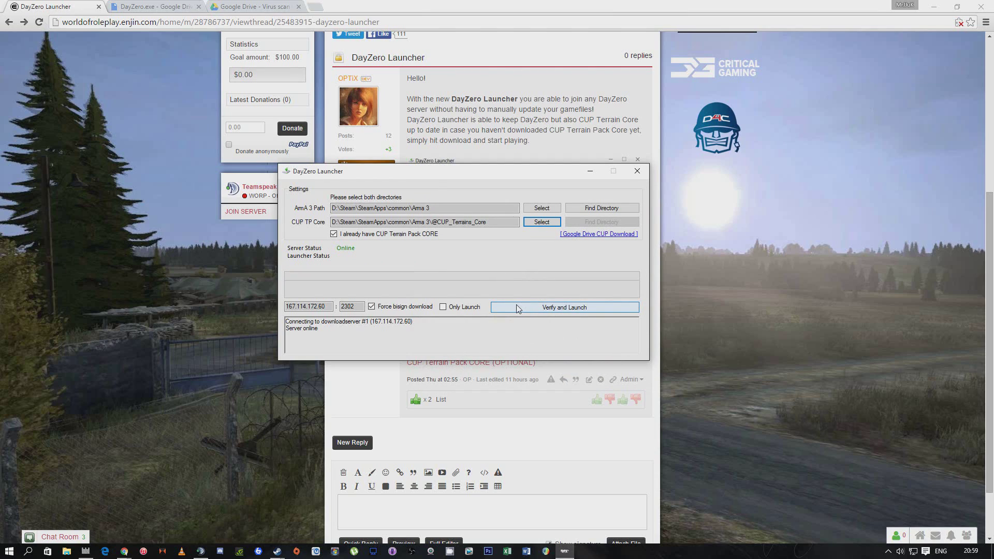
pyautogui.click(542, 306)
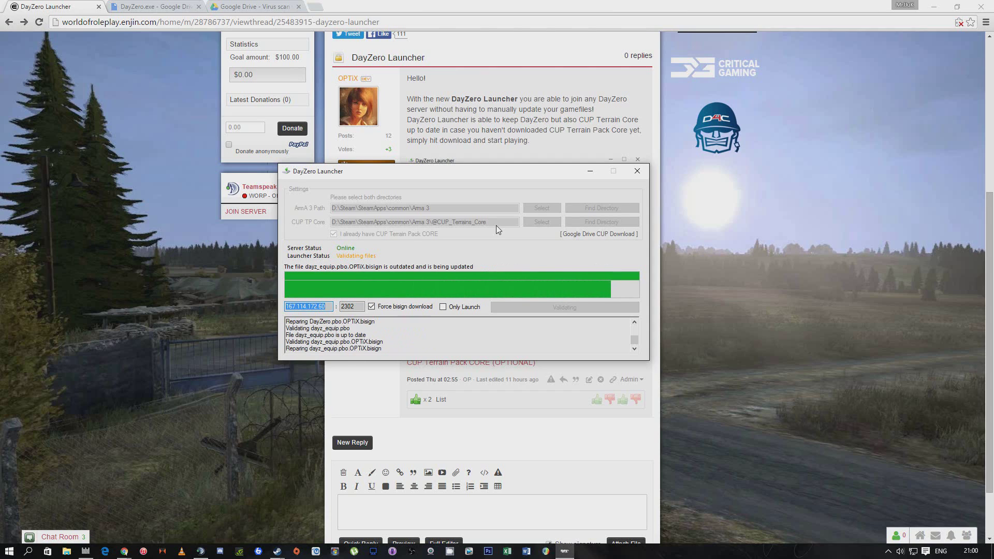
# Step: Switch back to the forum thread in the browser and open the Arma 3 DayZero forum overview
pyautogui.click(515, 93)
pyautogui.press('F5')
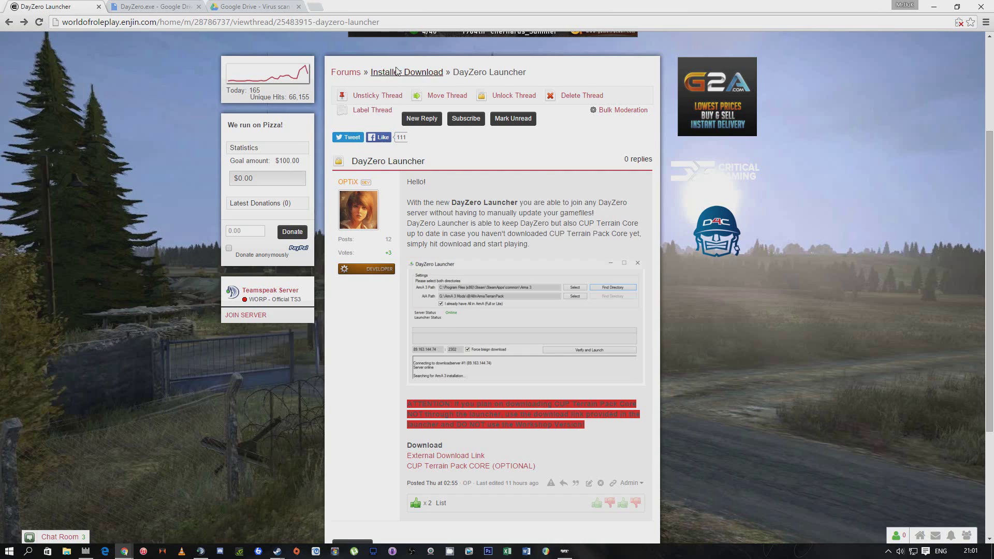
pyautogui.click(345, 73)
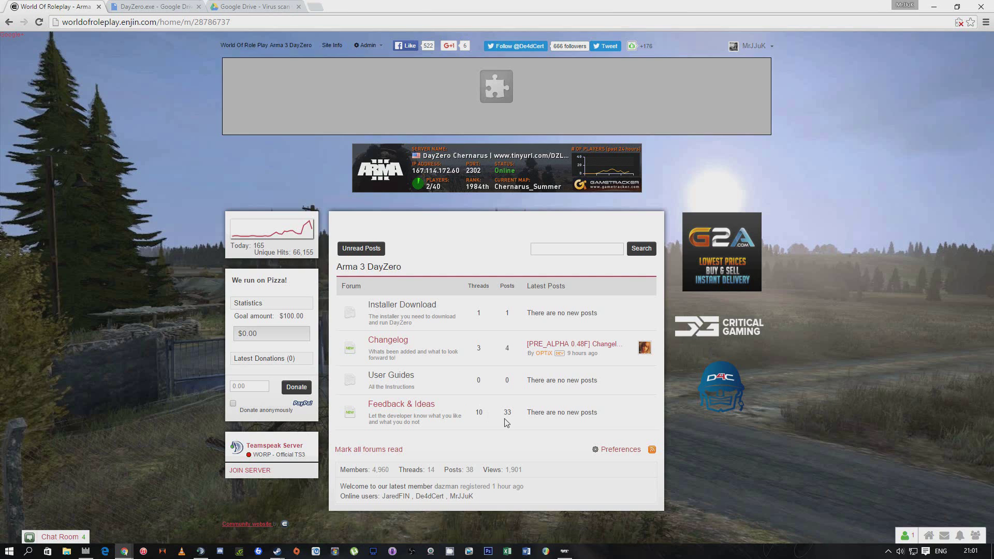
# Step: Return to the DayZero Launcher and launch DayZero
pyautogui.moveTo(565, 550)
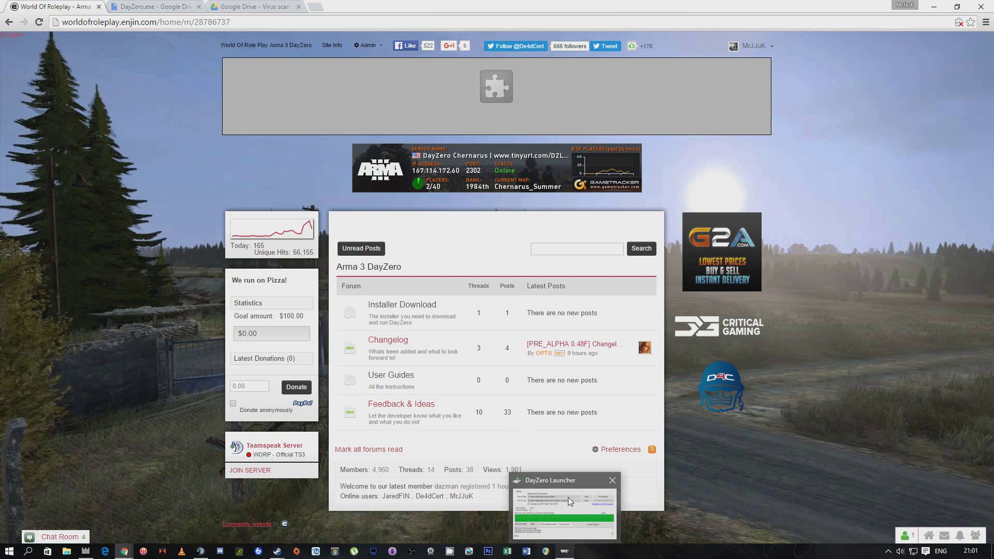
pyautogui.click(567, 496)
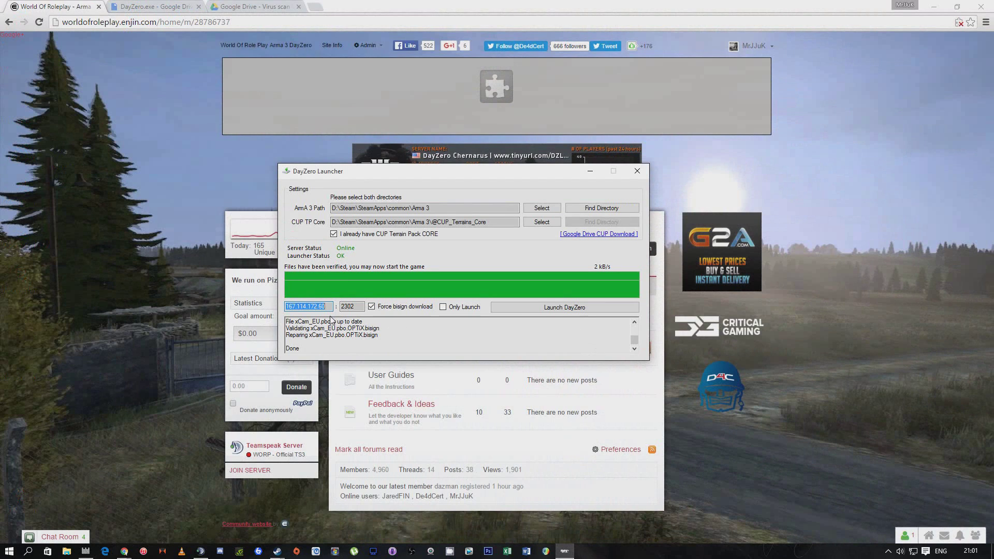
pyautogui.click(554, 308)
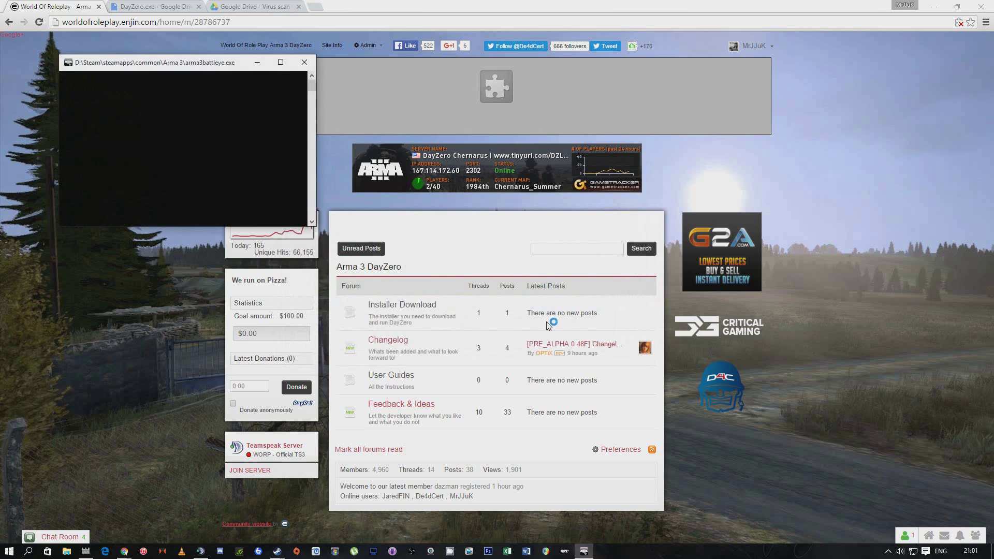